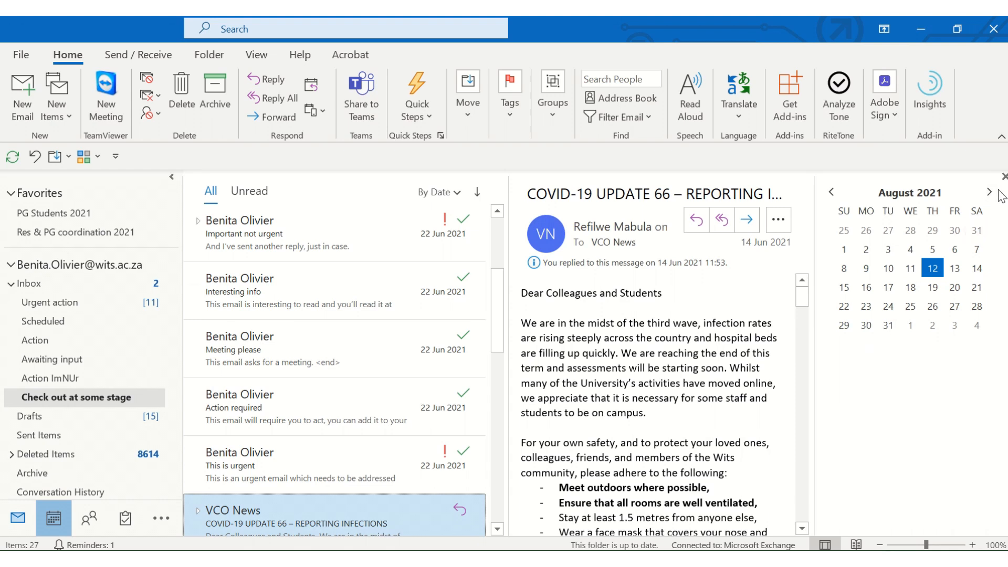
View the appointments from 22 September 2021 in the docked calendar beside the mail, and close the docked calendar.
left_click(989, 192)
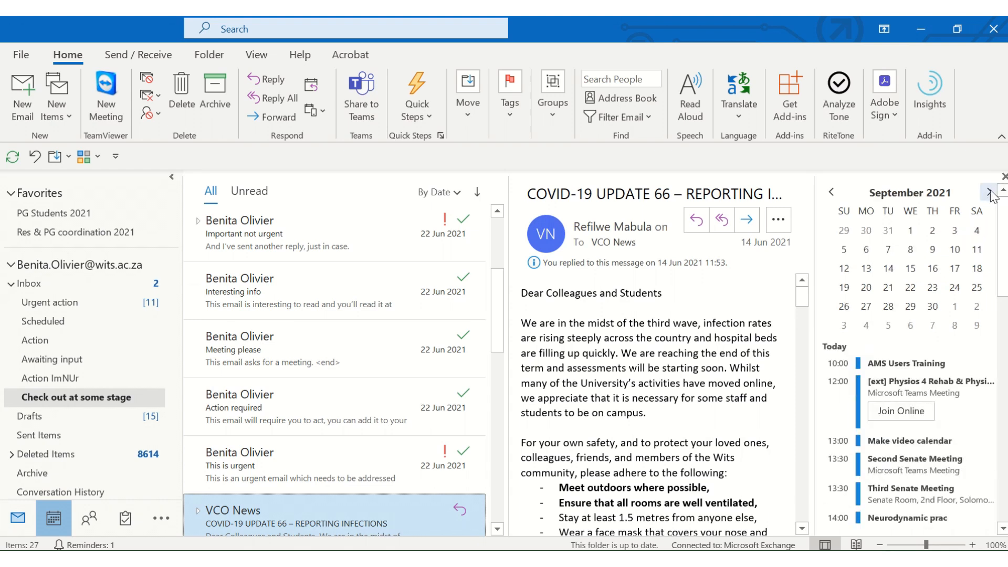
left_click(911, 287)
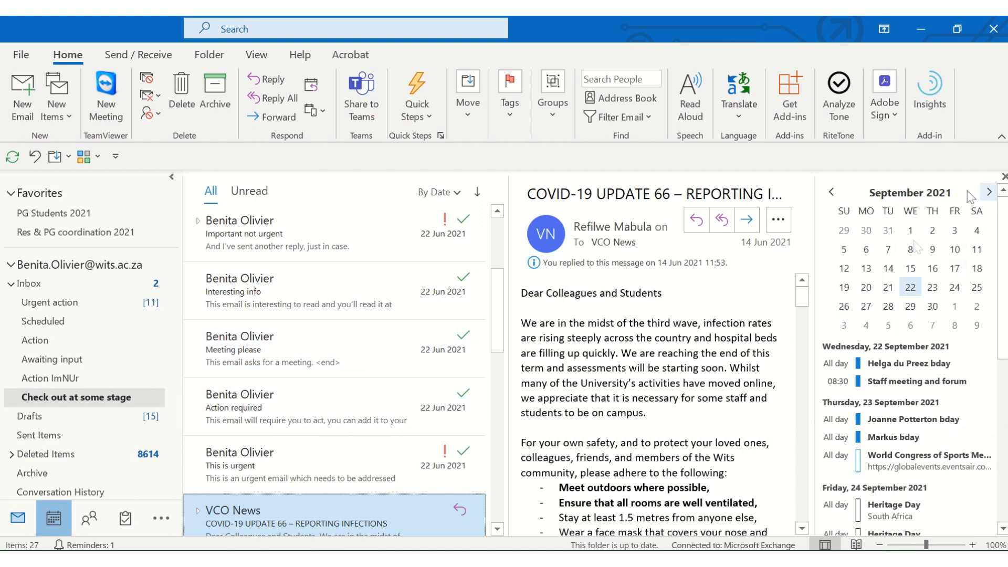
left_click(1004, 179)
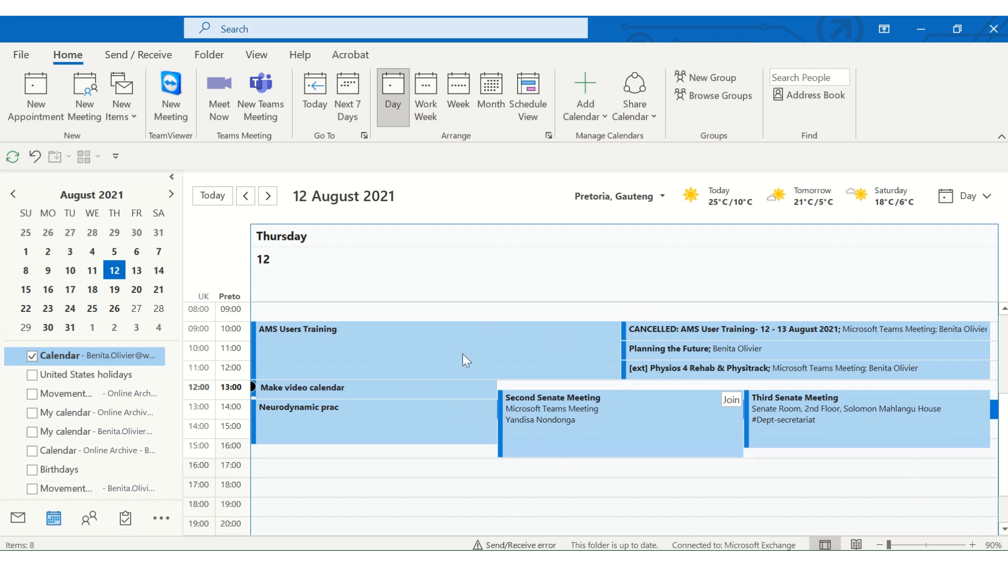
Display the Movement Analysis Lab calendar, place it side by side with the main calendar instead of overlaid, and close it.
left_click(32, 393)
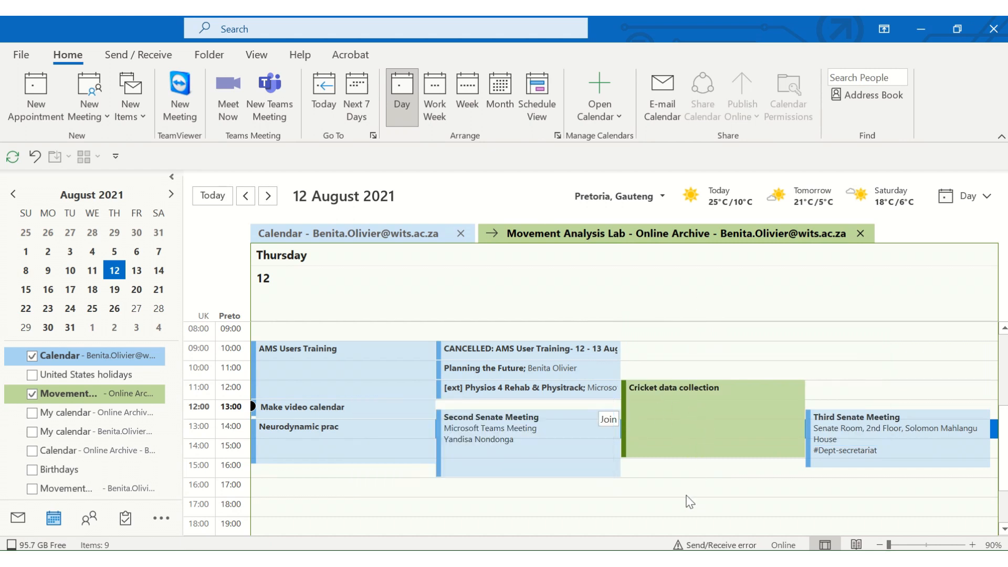
mouse_move(679, 446)
left_click(493, 238)
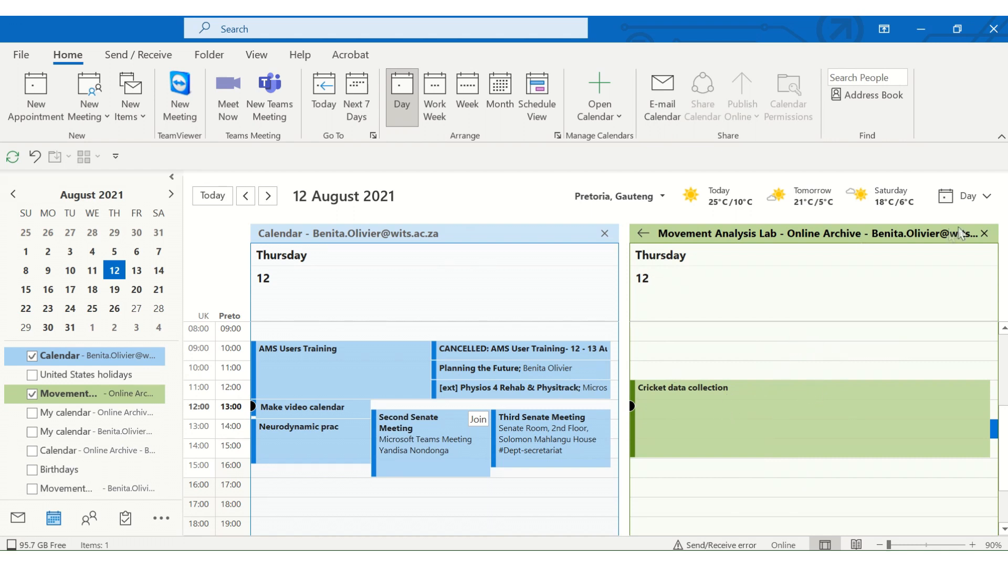
left_click(984, 234)
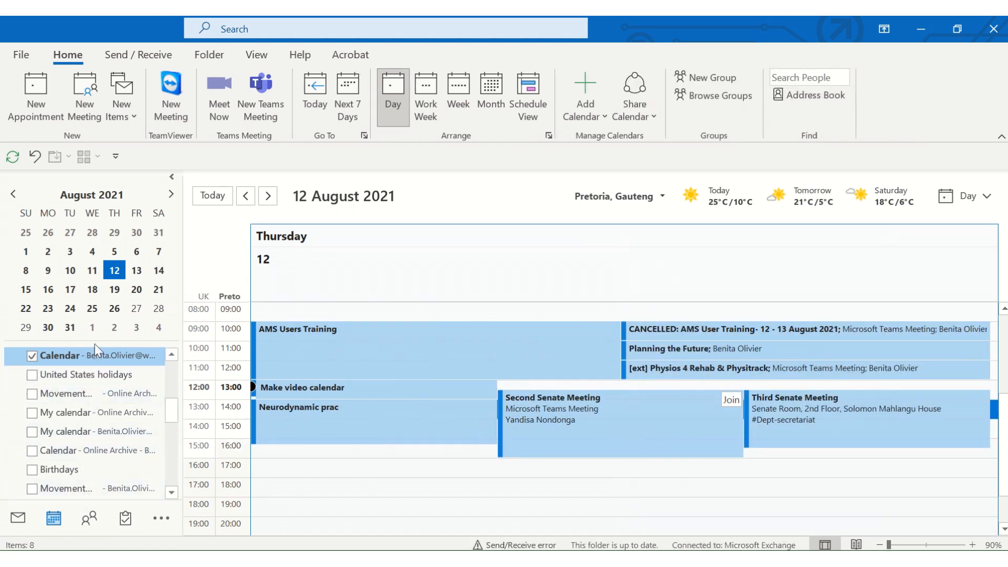
left_click_drag(96, 340, 93, 470)
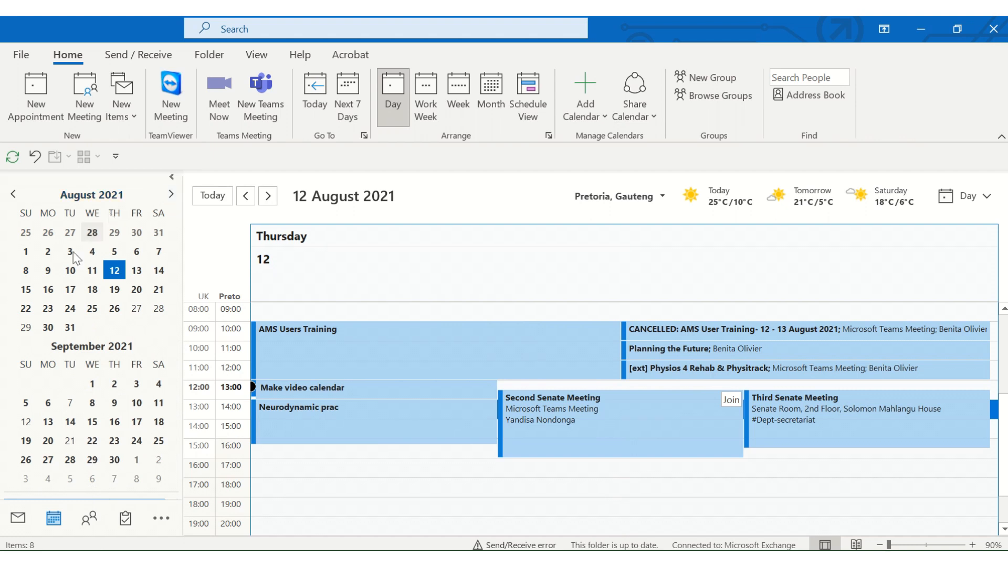
left_click_drag(131, 498, 134, 369)
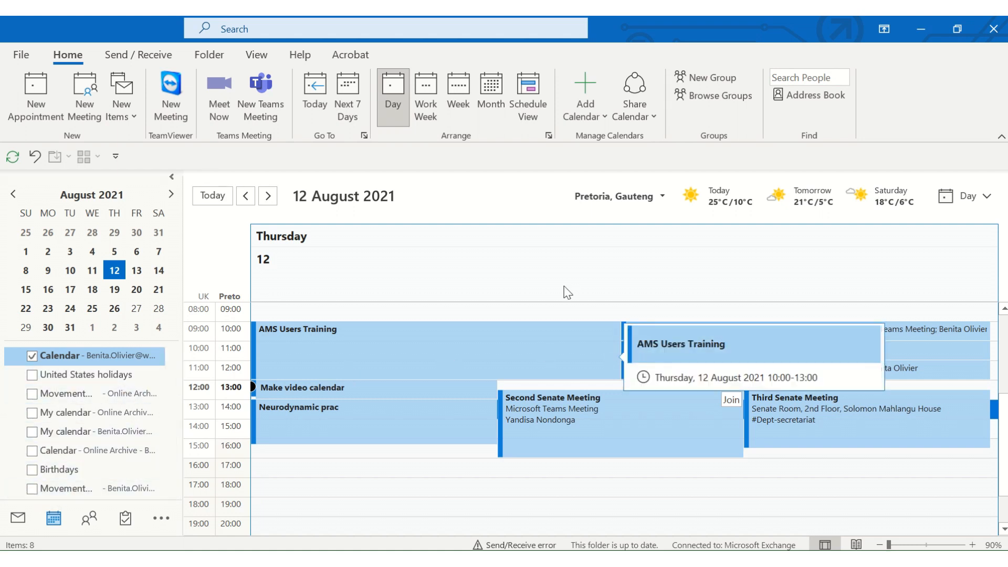
left_click(594, 102)
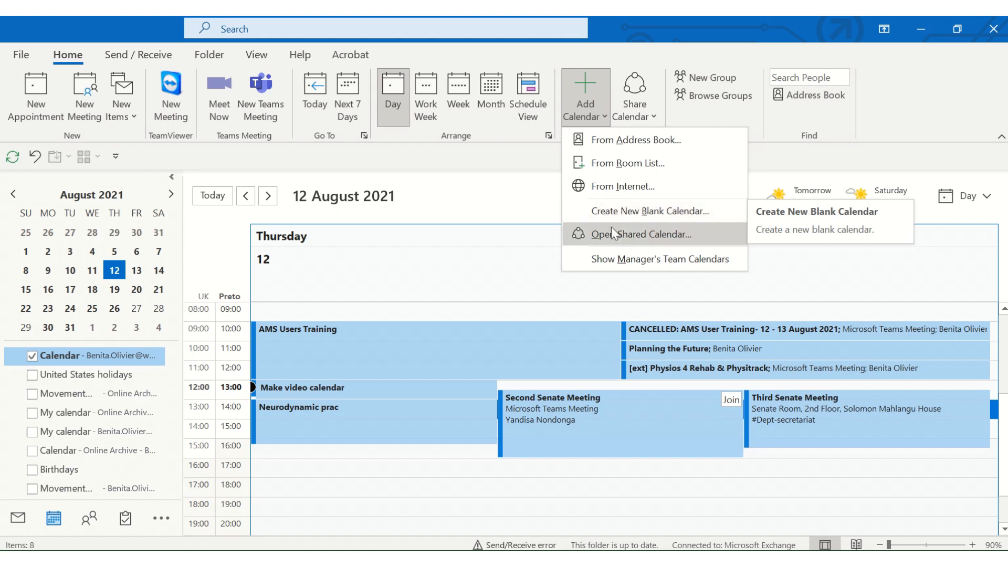
left_click(645, 99)
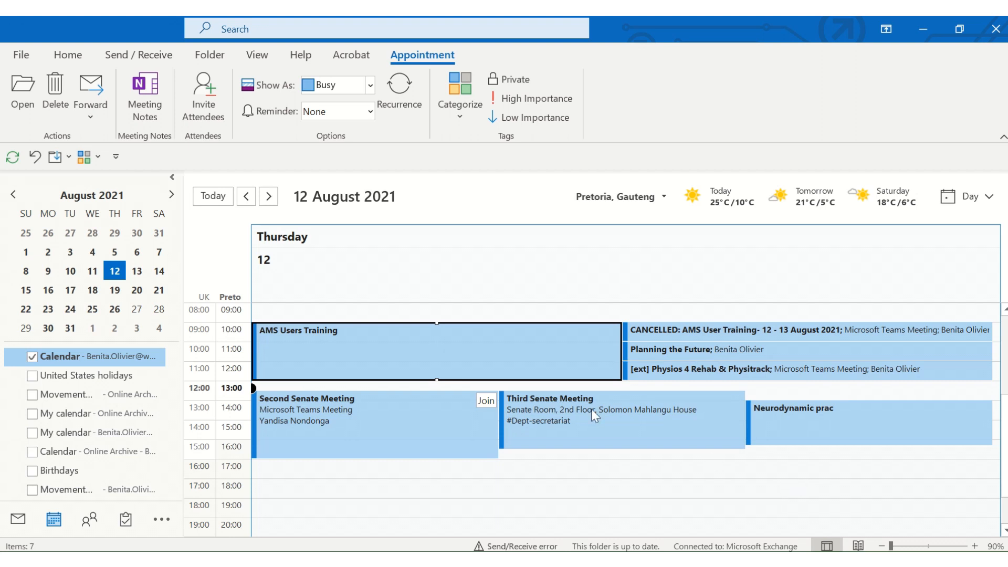
Assign the category "2. For my action" to the AMS Users Training appointment, and save and close it.
mouse_move(490, 345)
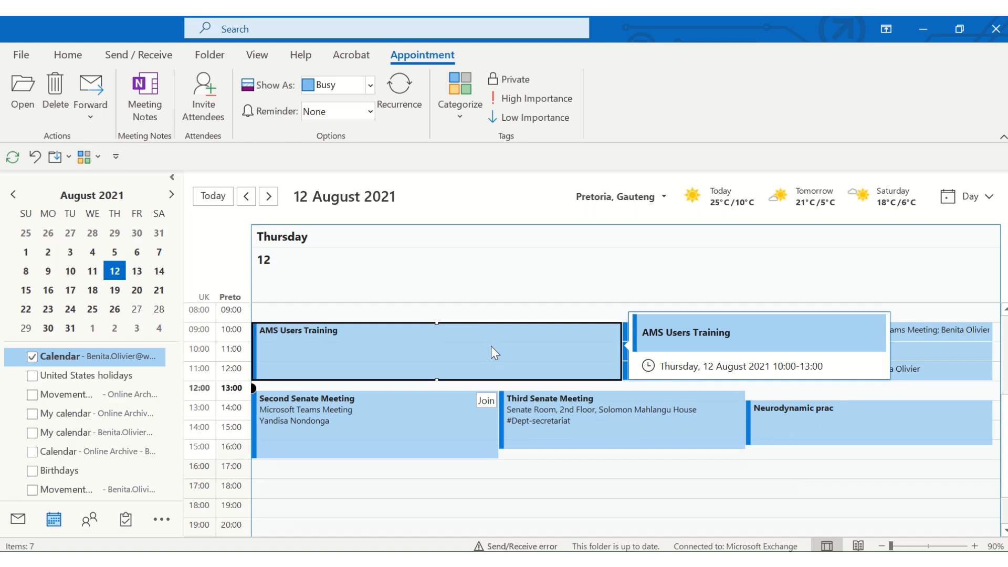
double_click(491, 345)
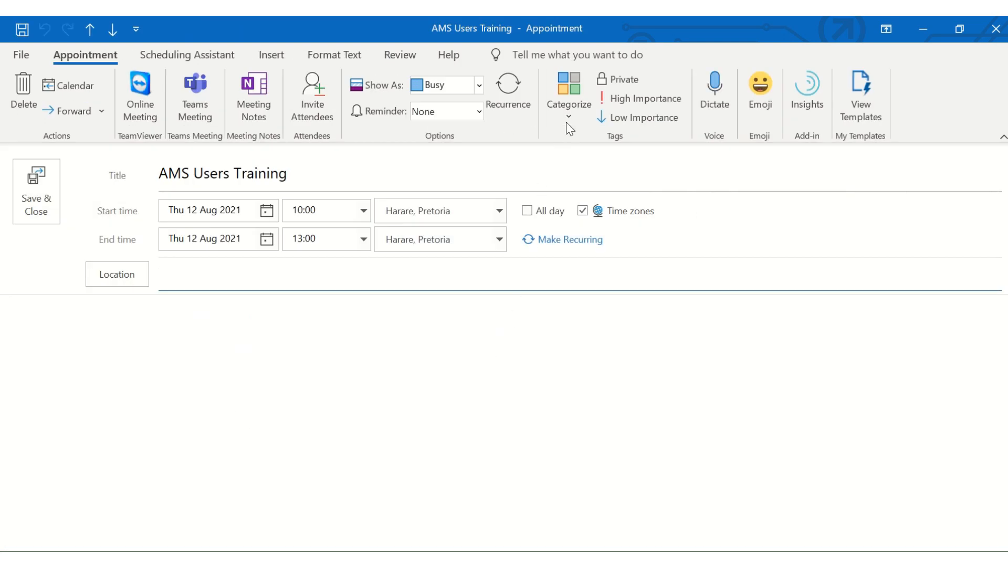
left_click(573, 108)
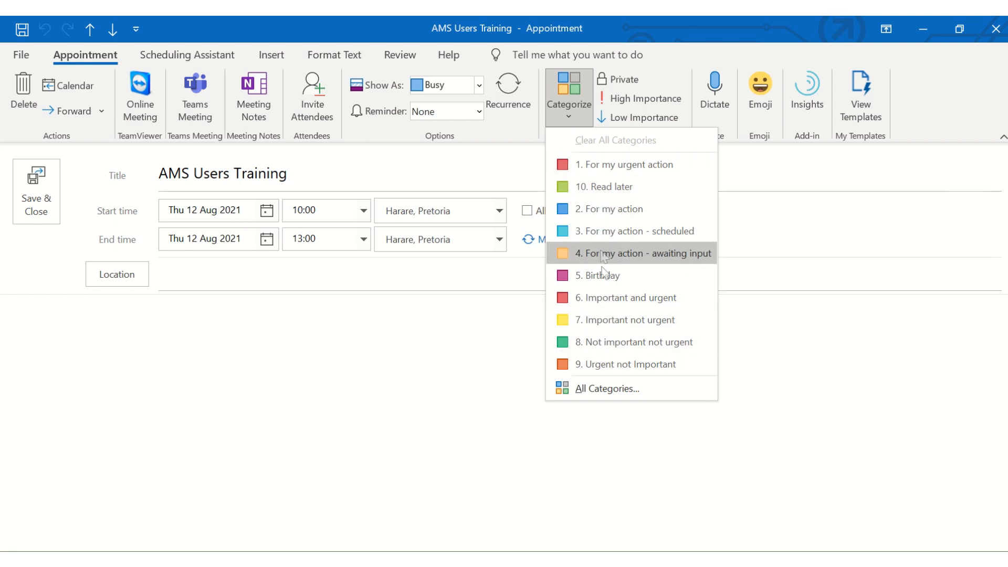
left_click(605, 392)
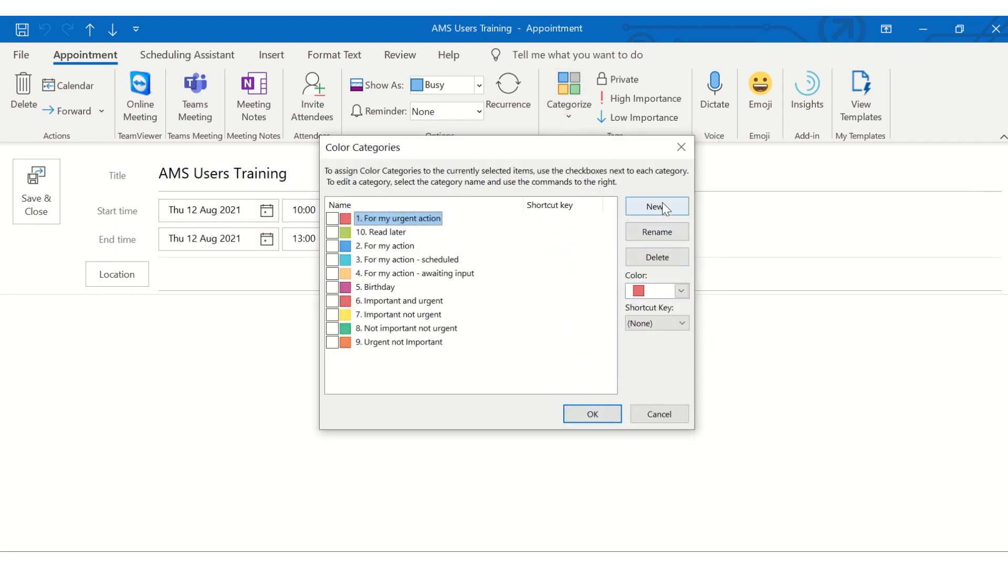
left_click(660, 414)
left_click(575, 118)
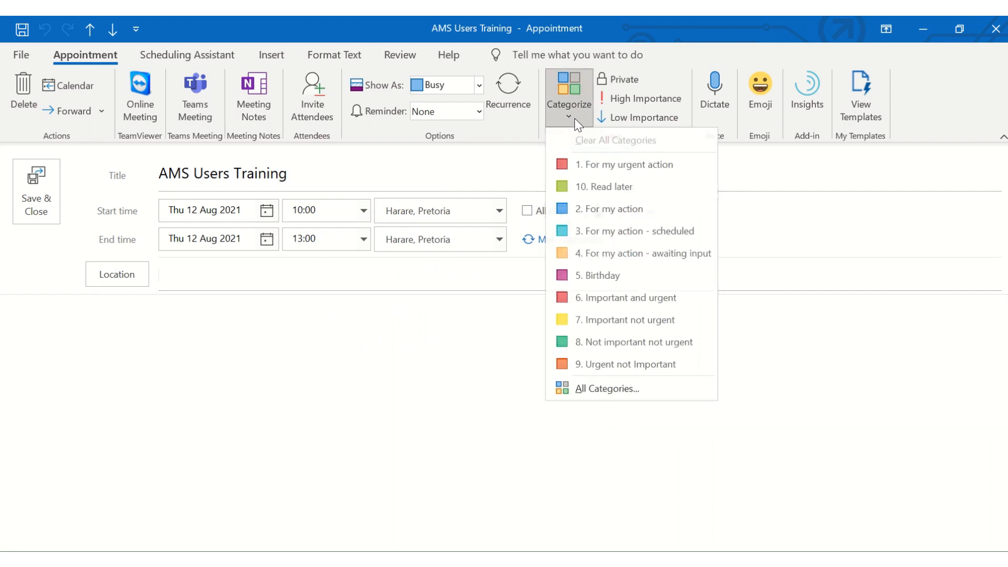
left_click(623, 212)
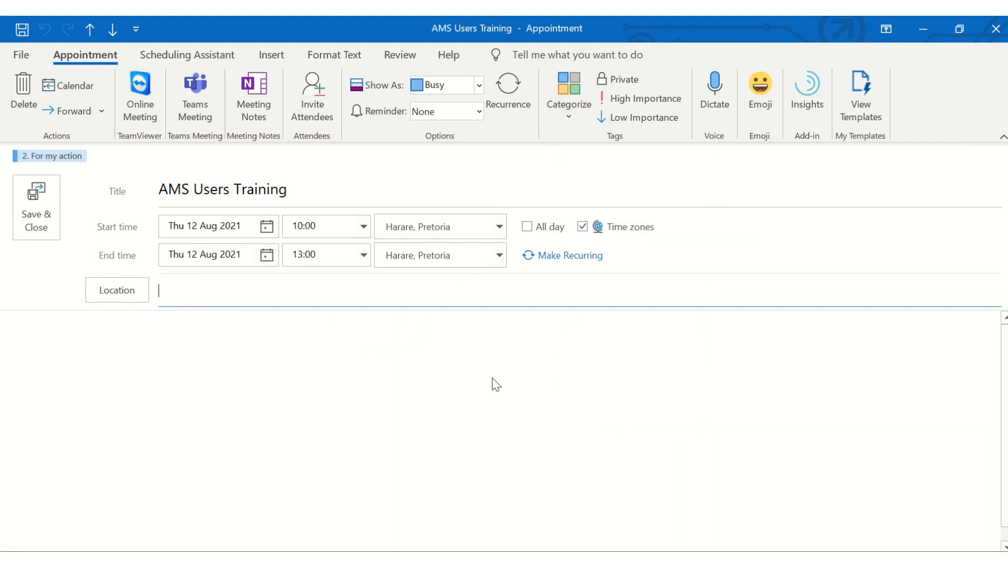
left_click(33, 206)
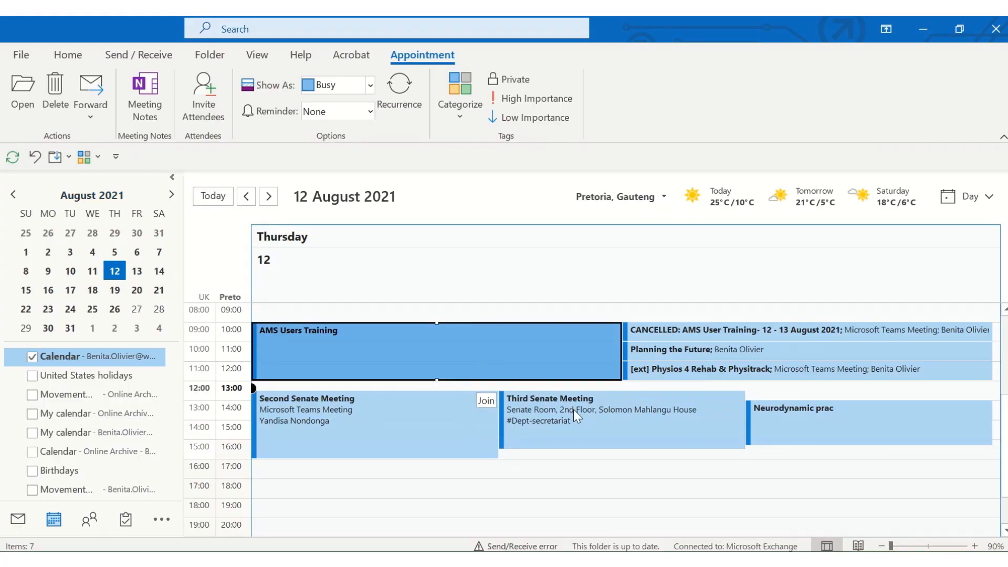
Assign the category "1. For my urgent action" to the Neurodynamic prac appointment, and save and close it.
left_click(792, 423)
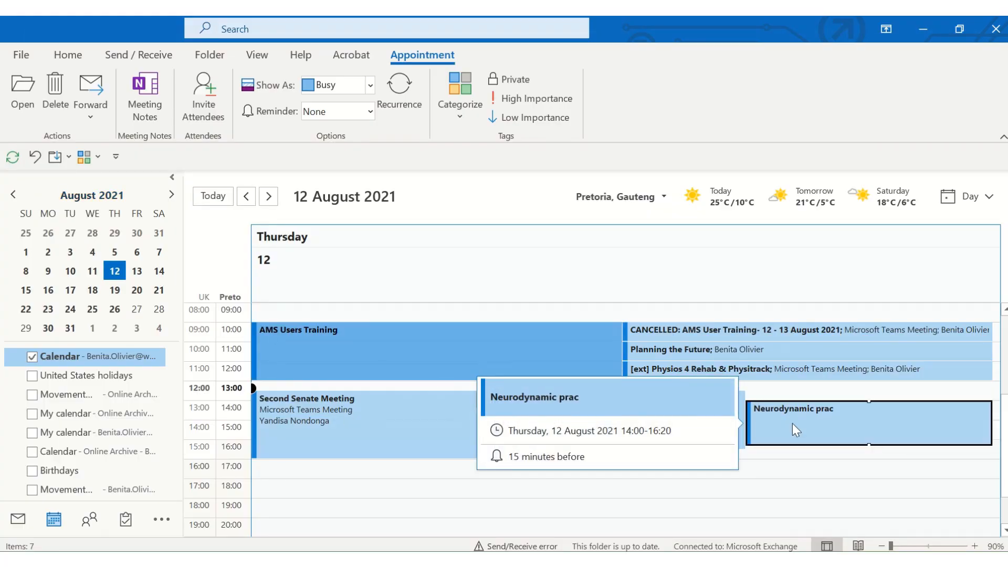
double_click(792, 423)
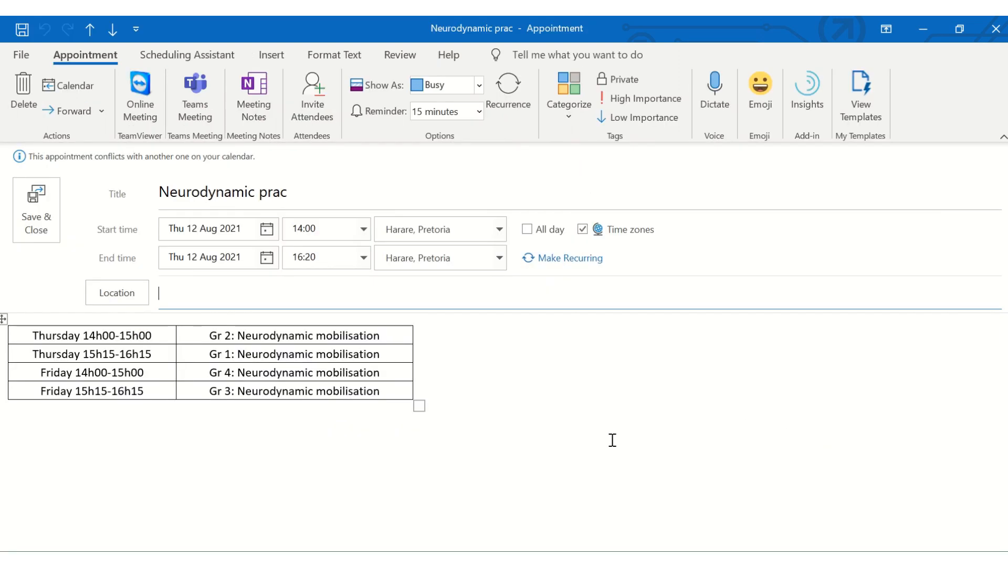
left_click(580, 113)
left_click(604, 164)
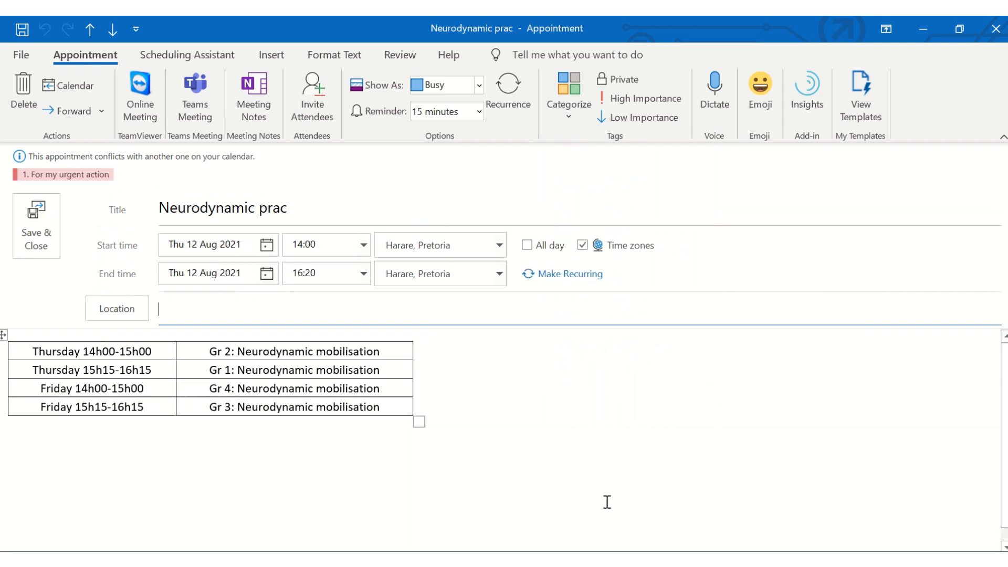
left_click(32, 229)
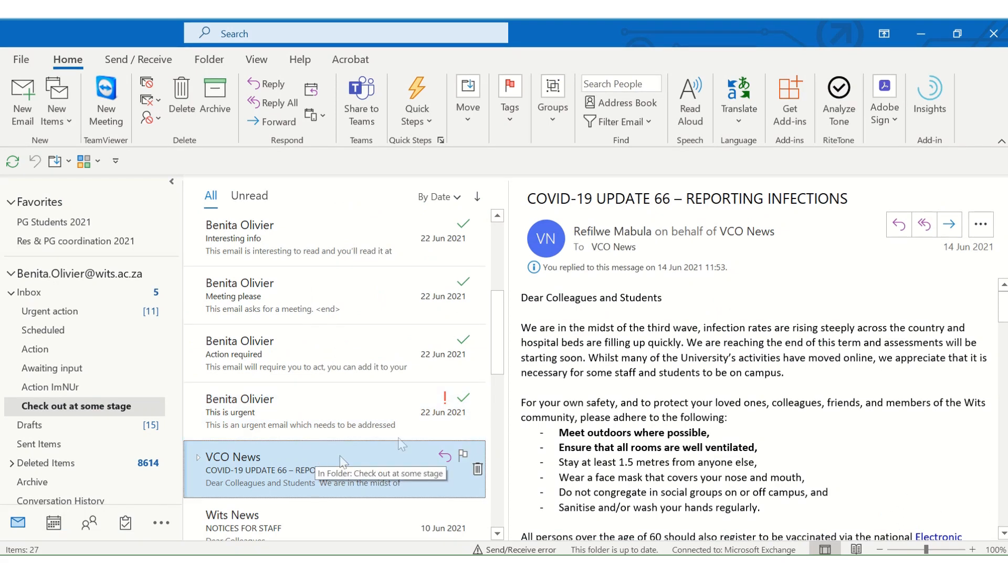
Set the time scale of the calendar's day view to 30 minutes and look over the day's appointments.
left_click(123, 276)
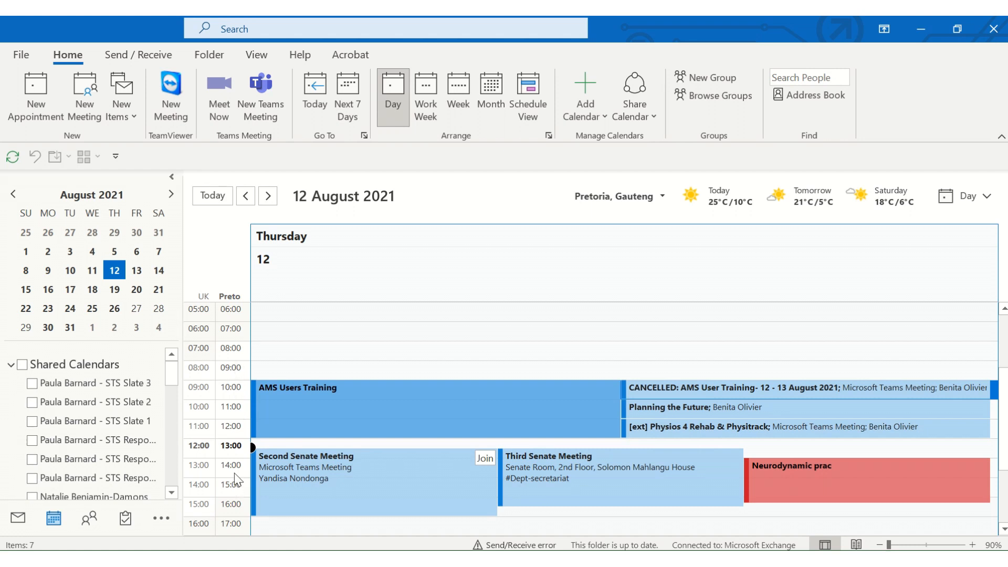
right_click(227, 377)
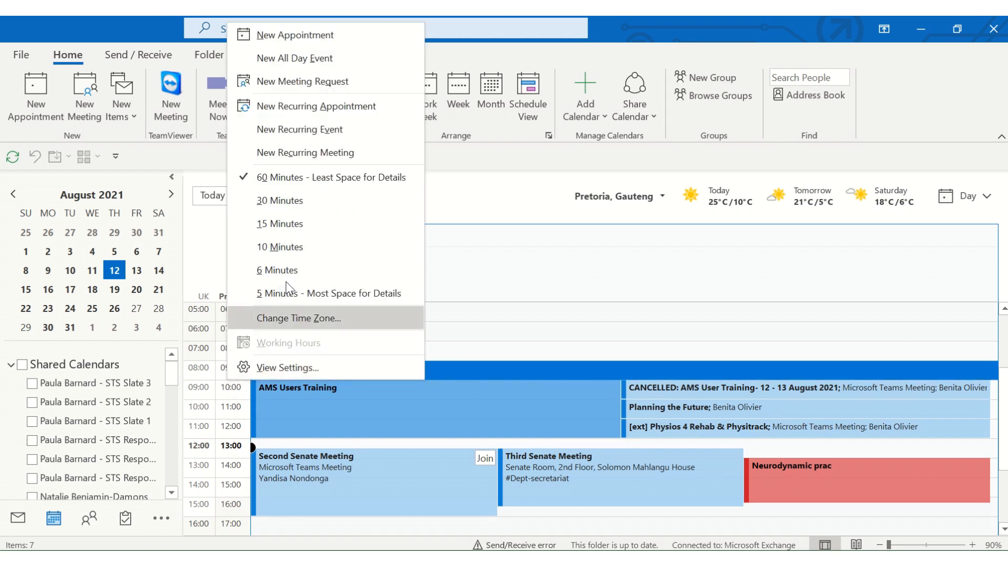
left_click(324, 201)
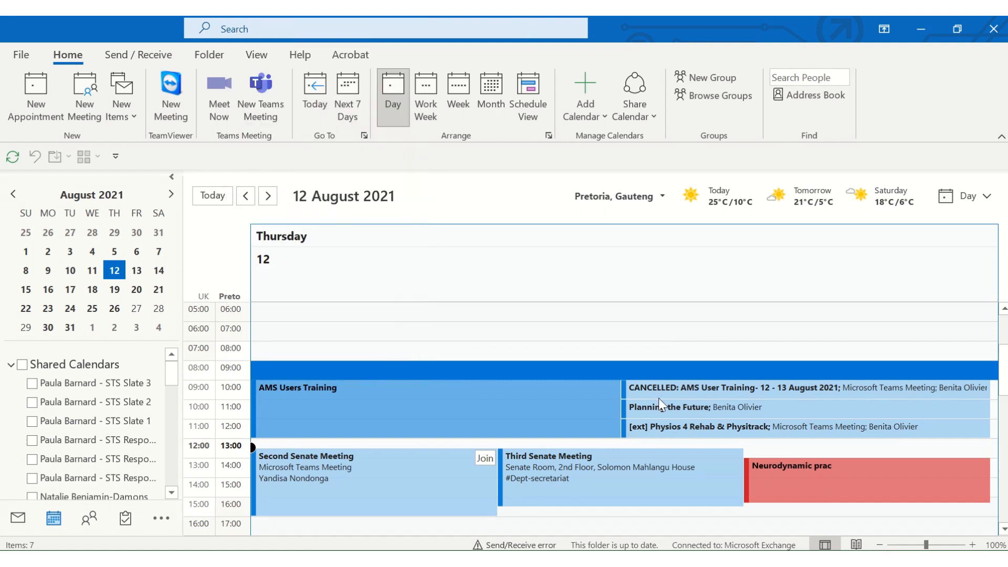
scroll(677, 460, "down", 2)
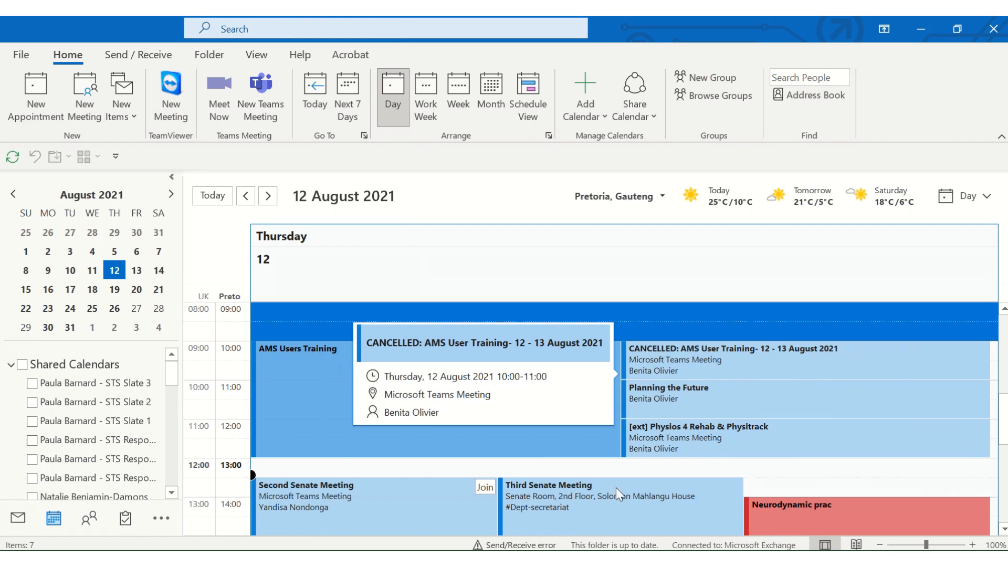
scroll(599, 478, "down", 2)
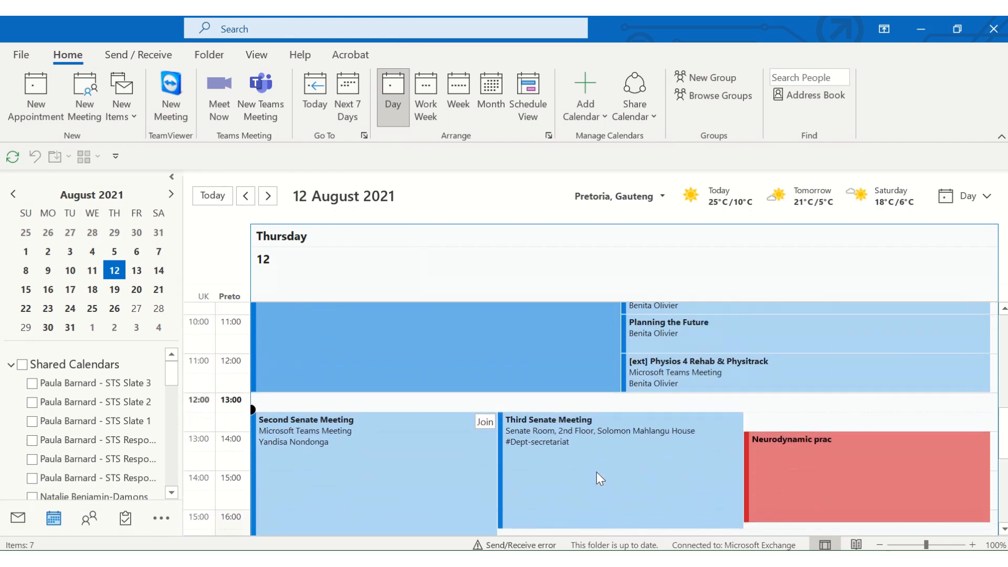
scroll(600, 478, "up", 2)
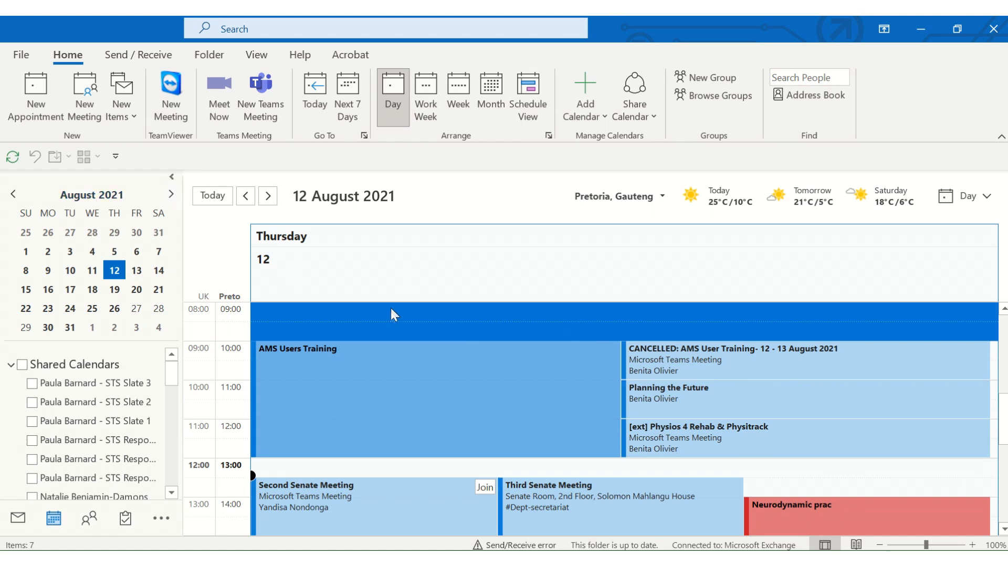
Examine the choices for shortening appointments and meetings in the calendar options, and close the options.
left_click(20, 57)
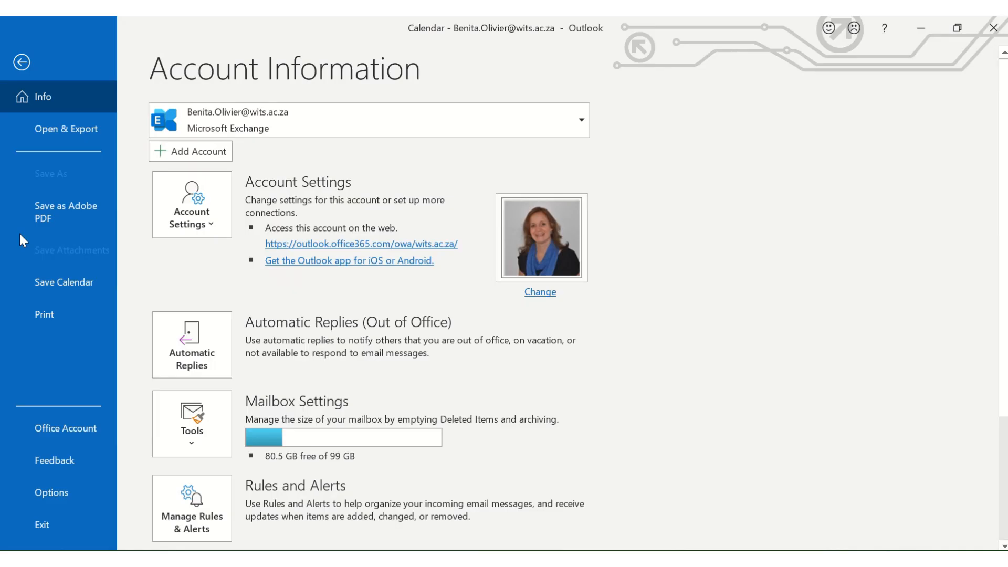
left_click(44, 494)
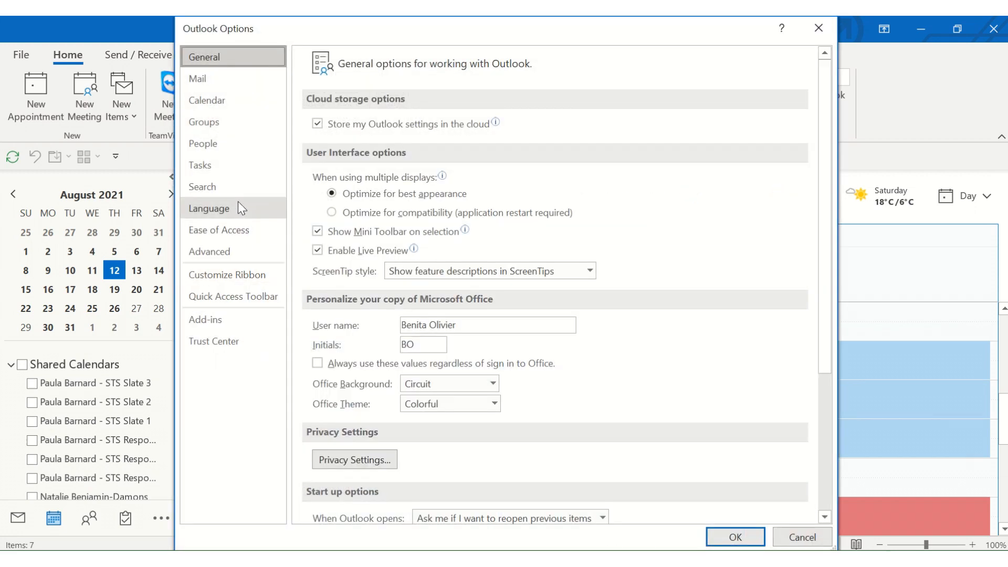
left_click(238, 102)
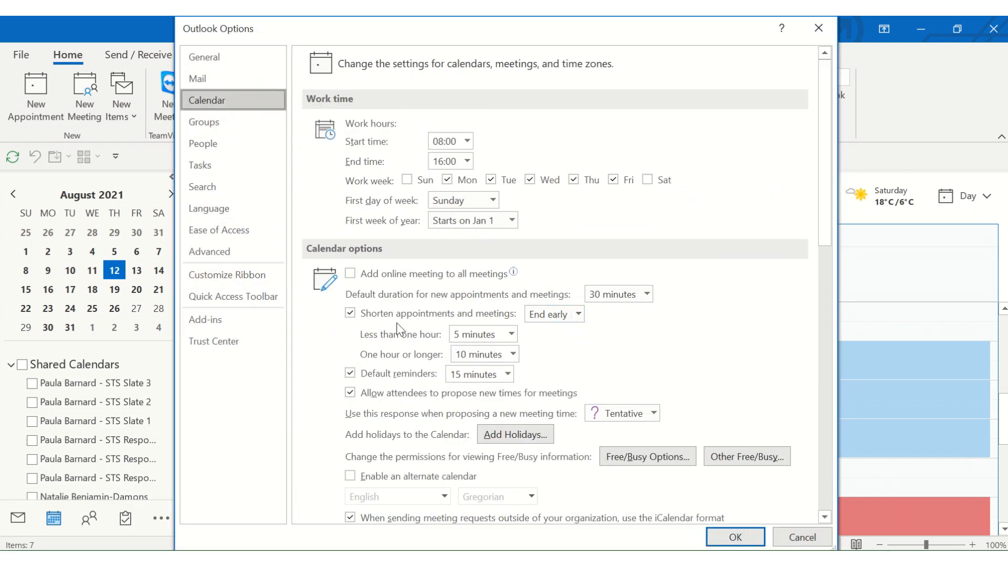
left_click(578, 316)
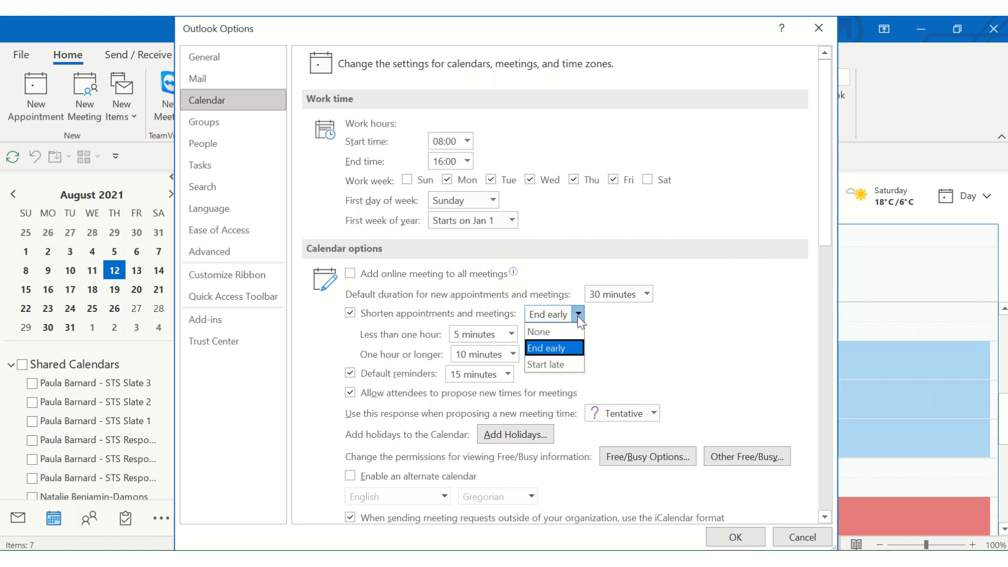
left_click(580, 317)
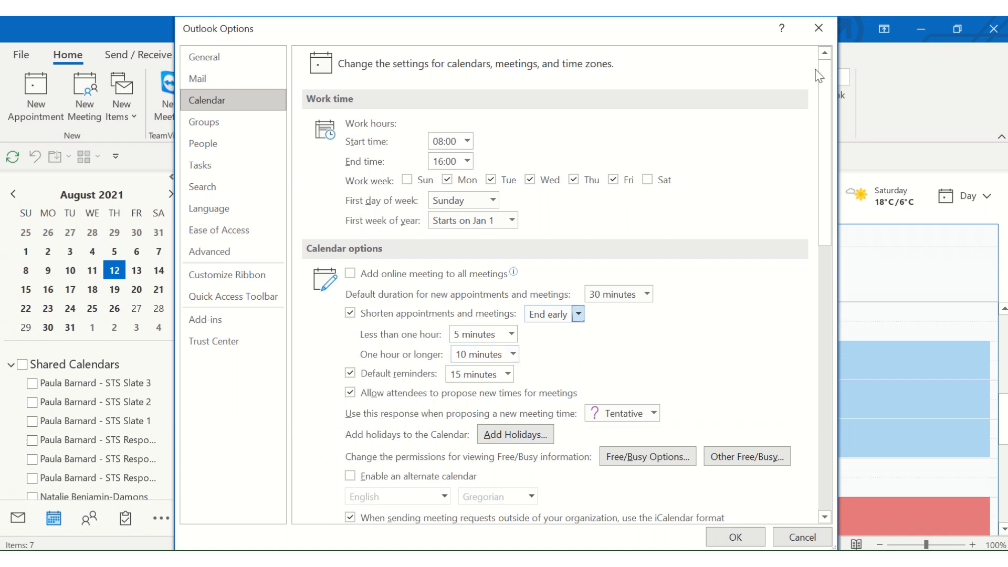
left_click(818, 28)
Start a new appointment on 12 August 2021 and examine its available end times.
left_click(56, 108)
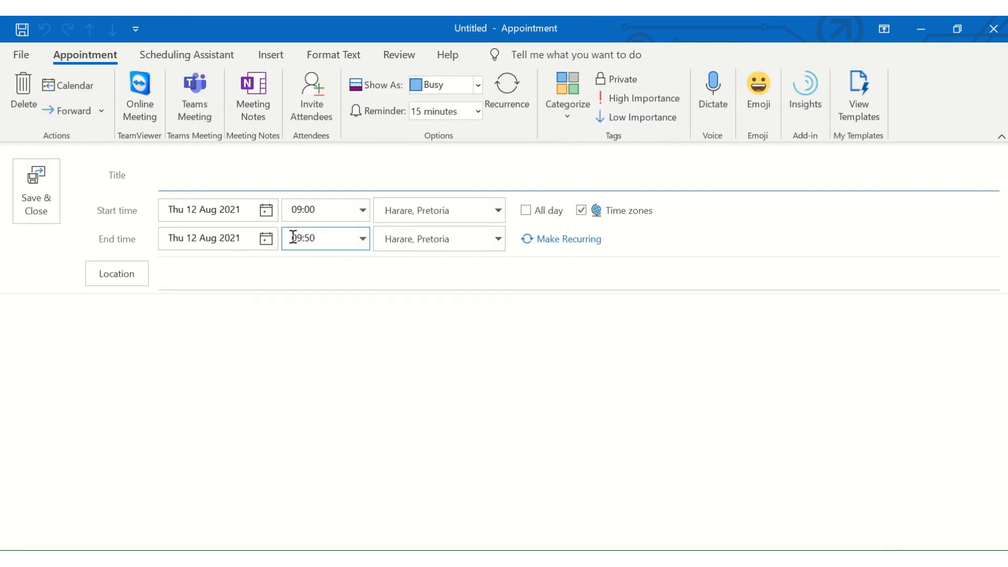
left_click(309, 212)
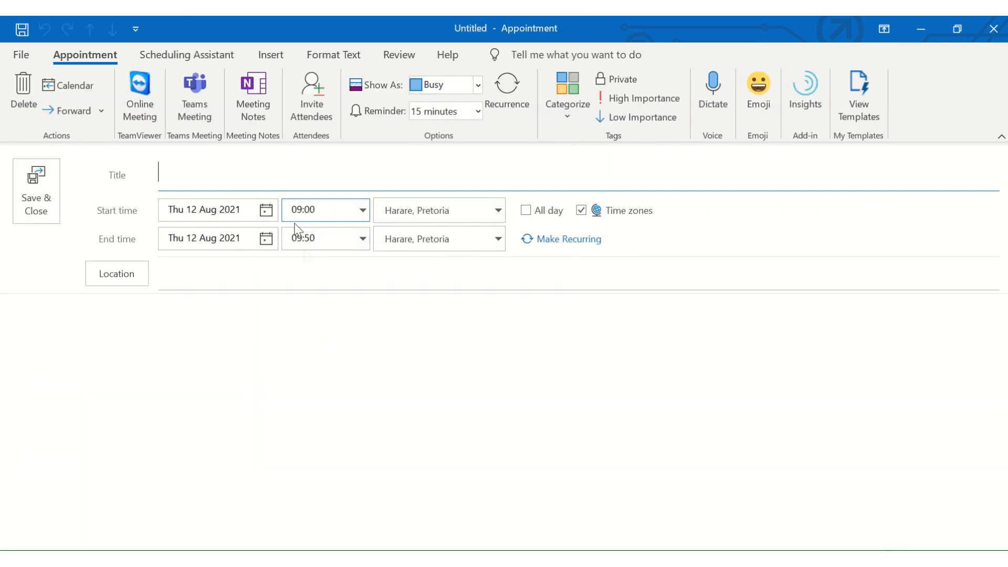
left_click(320, 247)
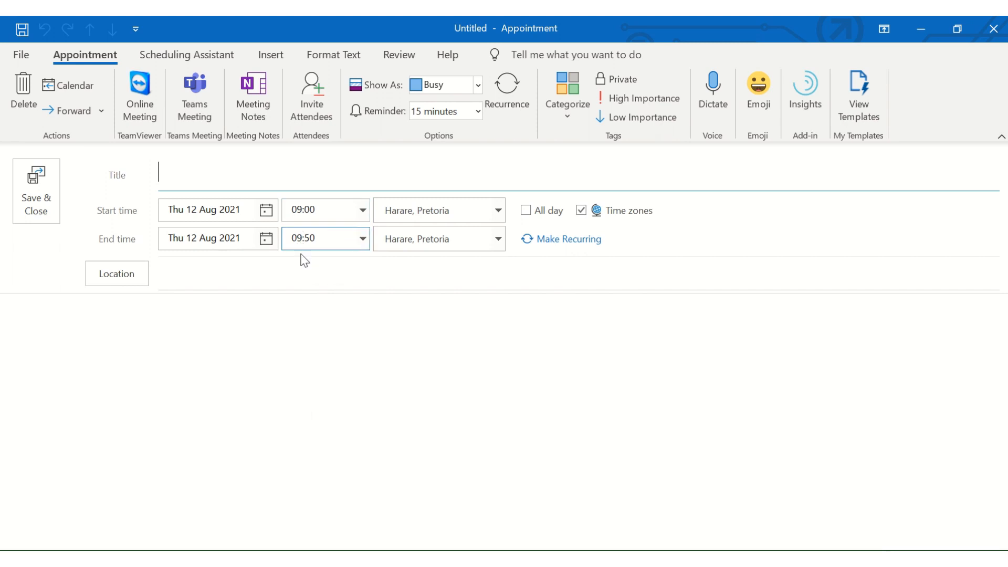
left_click(363, 239)
scroll(366, 258, "up", 3)
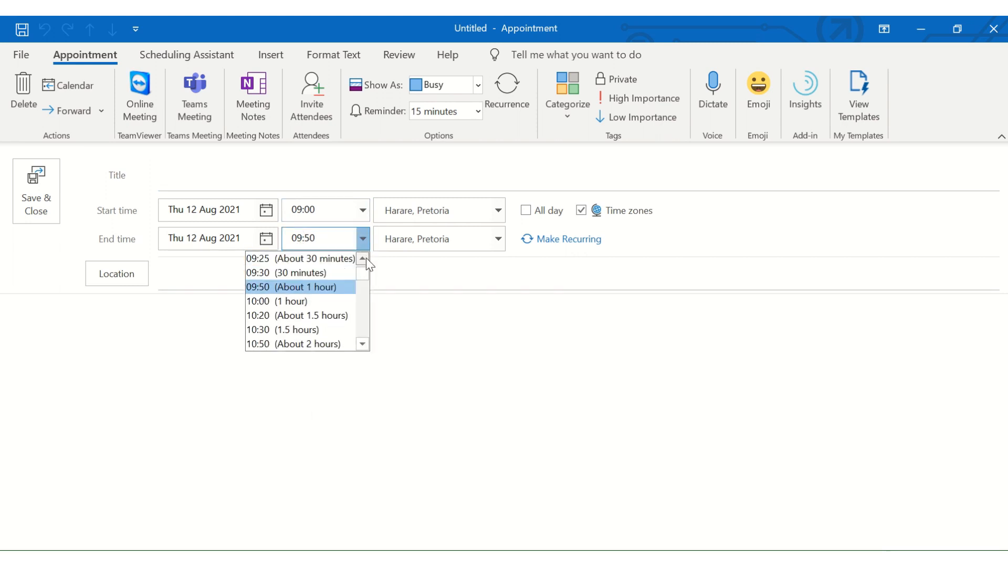